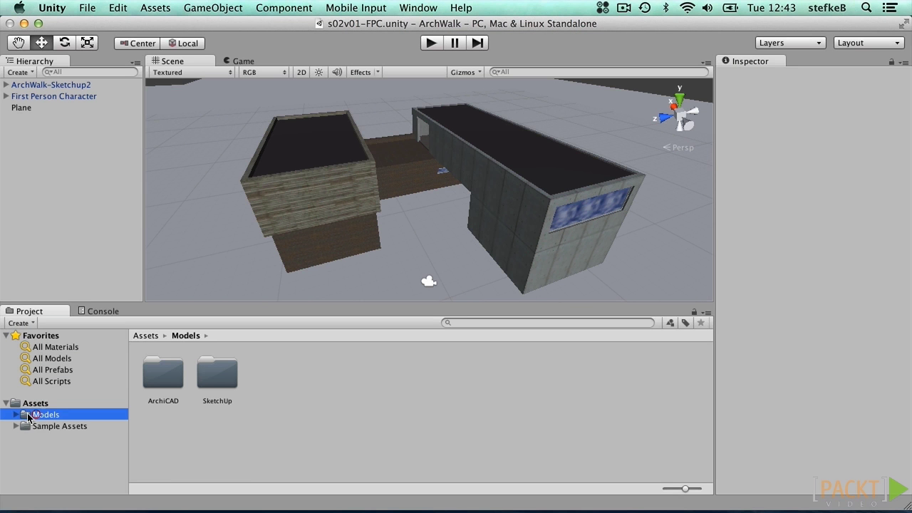
Step: Enable Generate Colliders in the import settings of the ArchWalk-Sketchup2 model in the Models/SketchUp folder and apply the change
click(16, 414)
click(50, 437)
click(217, 385)
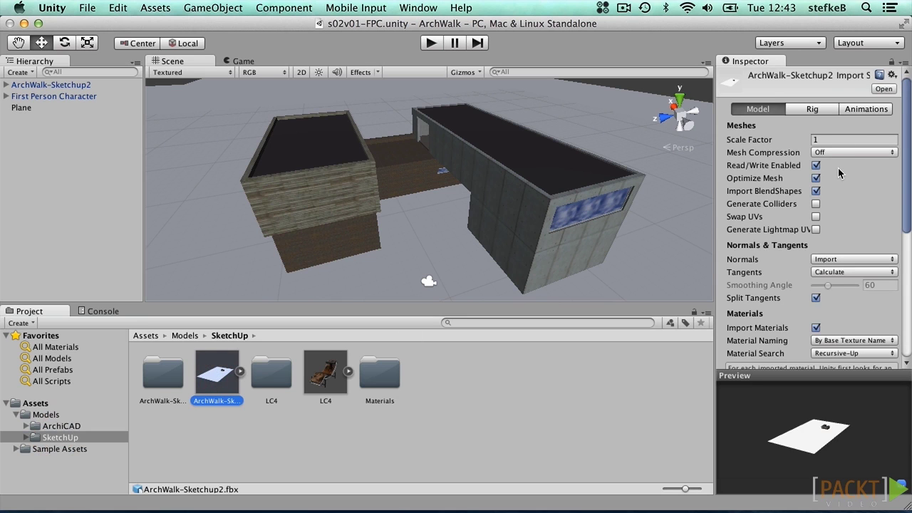
click(816, 204)
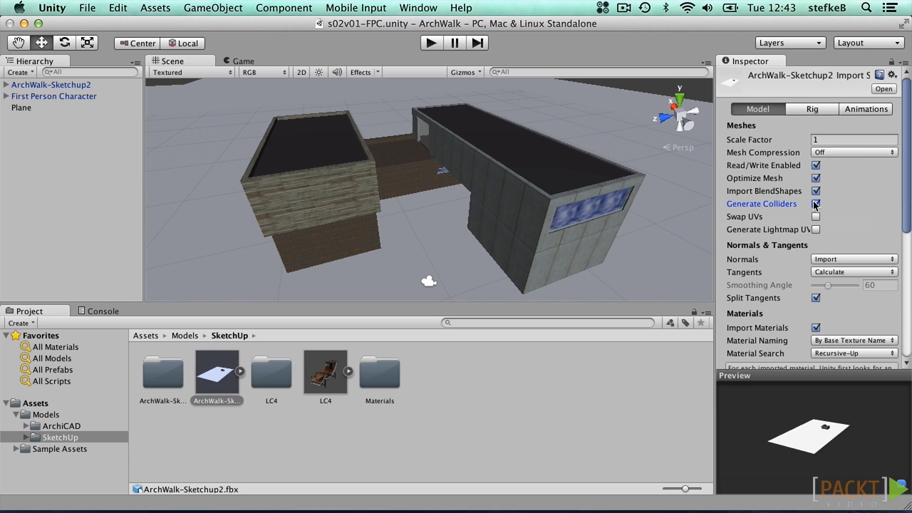
drag(906, 200, 907, 260)
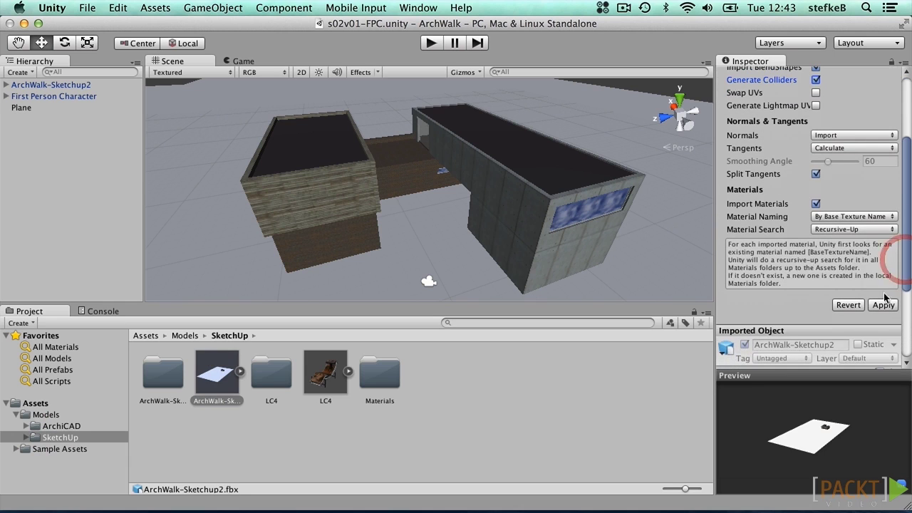
click(884, 305)
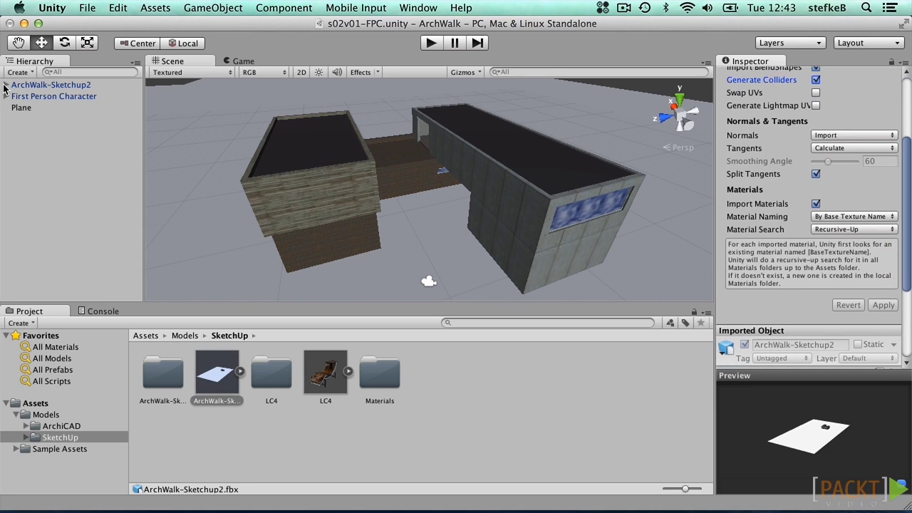
Step: Inspect the Mesh Collider component of Mesh29 inside Window_B01_1 of the ArchWalk-Sketchup2 object
click(5, 85)
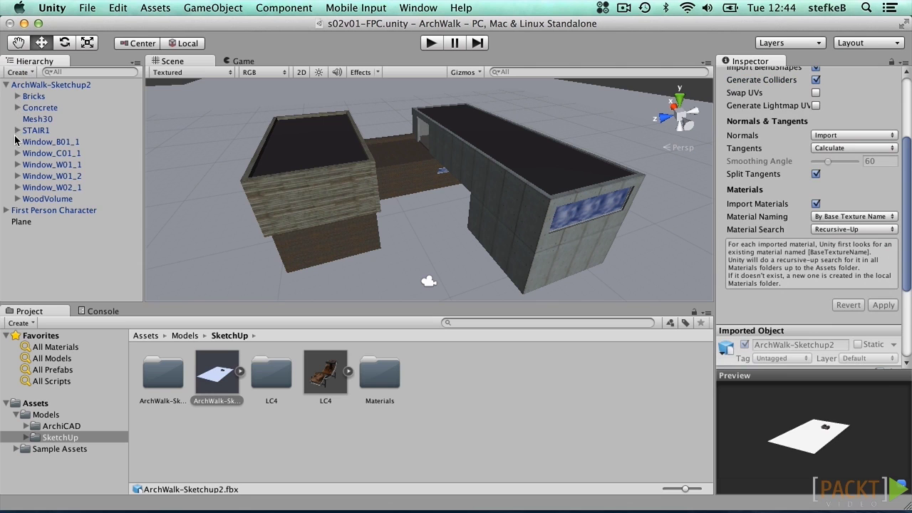
click(16, 142)
click(40, 154)
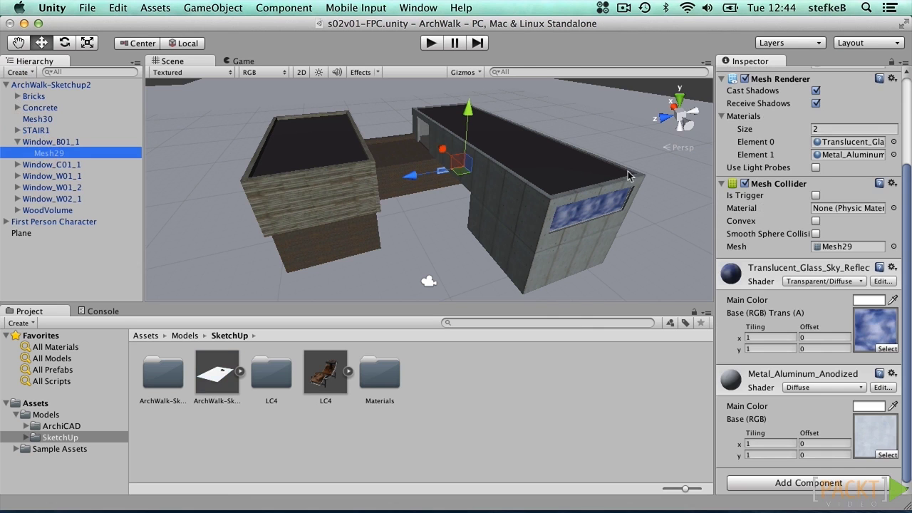
Step: Play the scene, walk forward toward the building walls to test the collisions, and stop playback
click(432, 44)
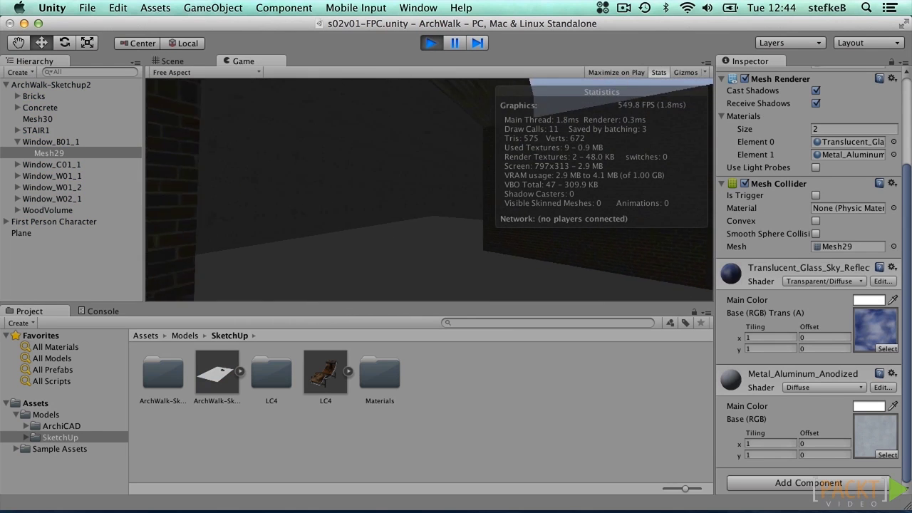
key(w)
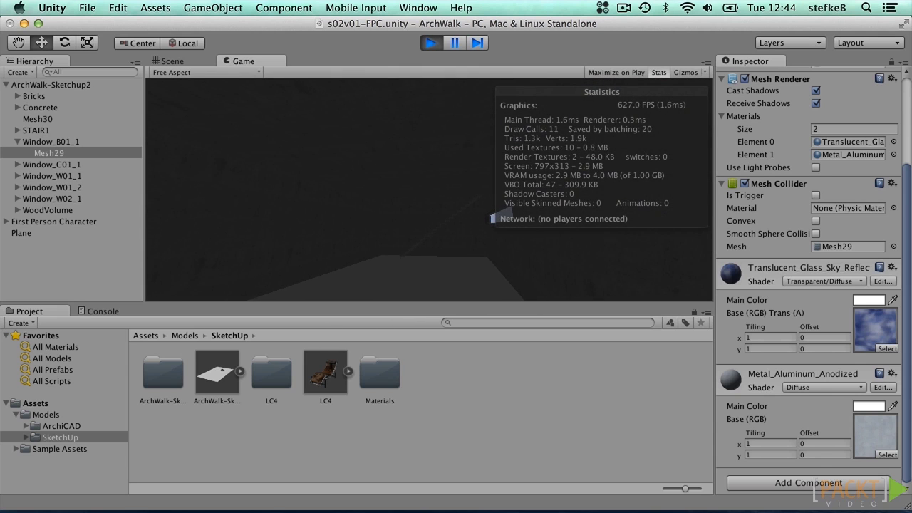
key(super+p)
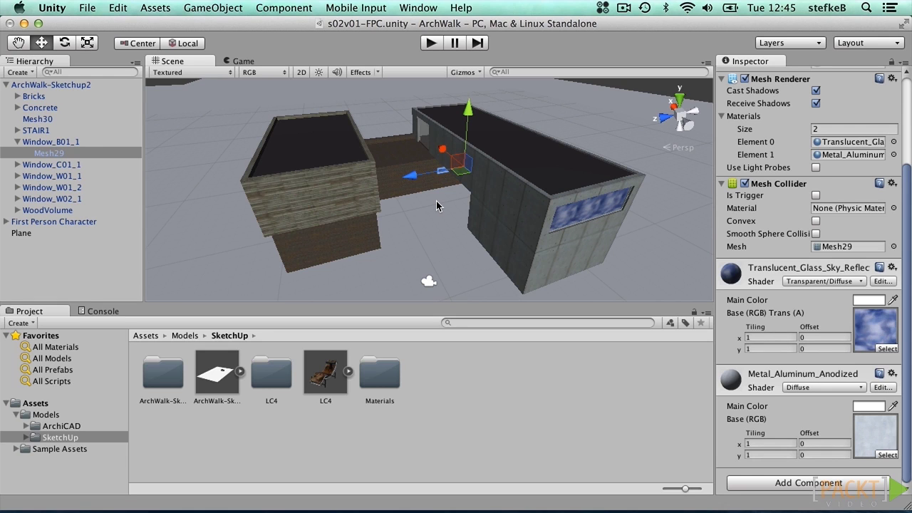
Step: Disable the Mesh Collider on the concrete building's mesh, Mesh2
click(506, 222)
click(745, 184)
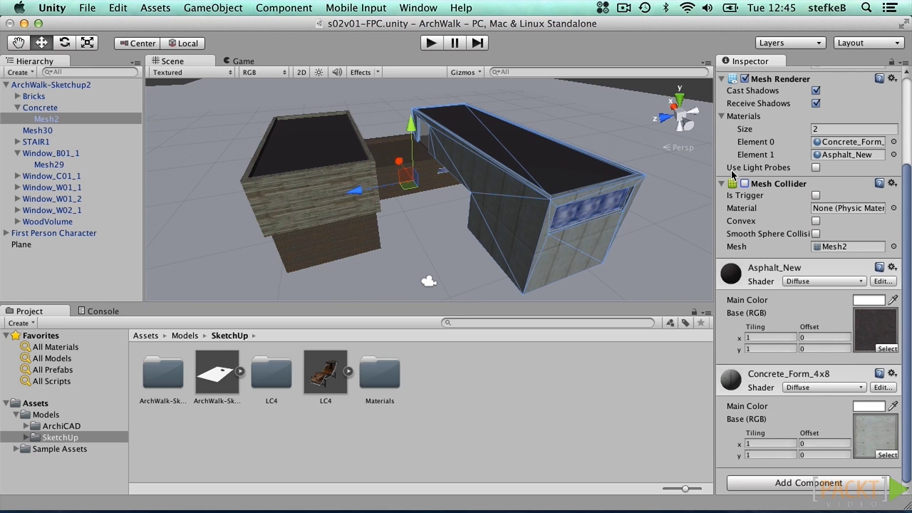
click(731, 170)
Step: Create a cube and place it beside the concrete building at about X -14.22, Y 1.38, Z -12.76
click(213, 7)
mouse_move(246, 39)
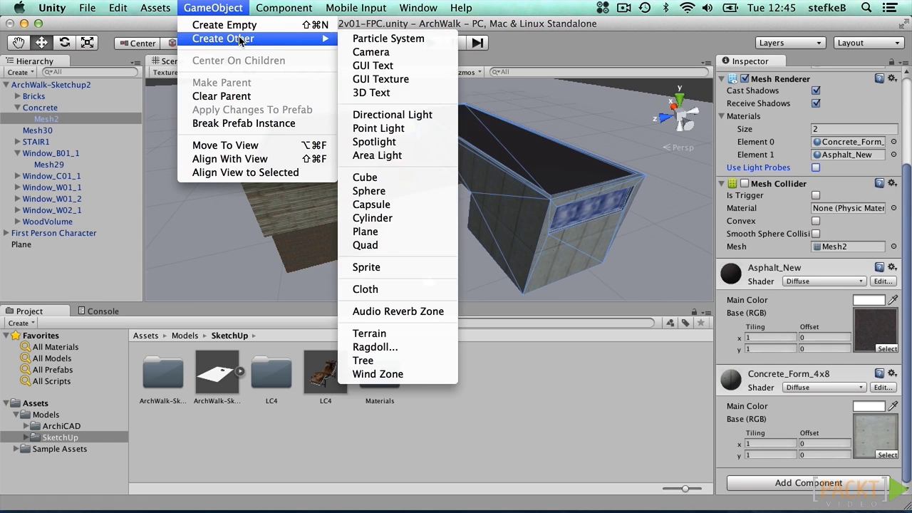
click(390, 176)
drag(421, 200, 452, 172)
Step: Create a sphere and move it in front of the brick base of the wood-clad building
click(285, 7)
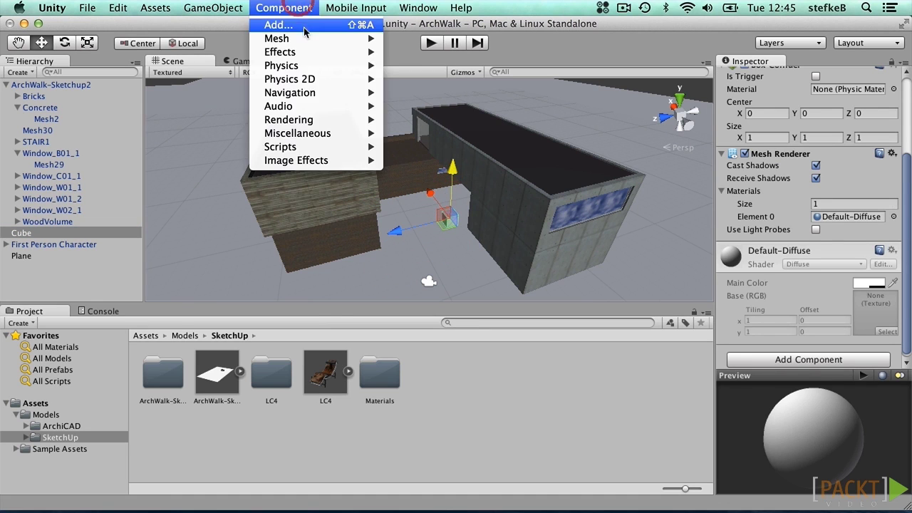
mouse_move(223, 38)
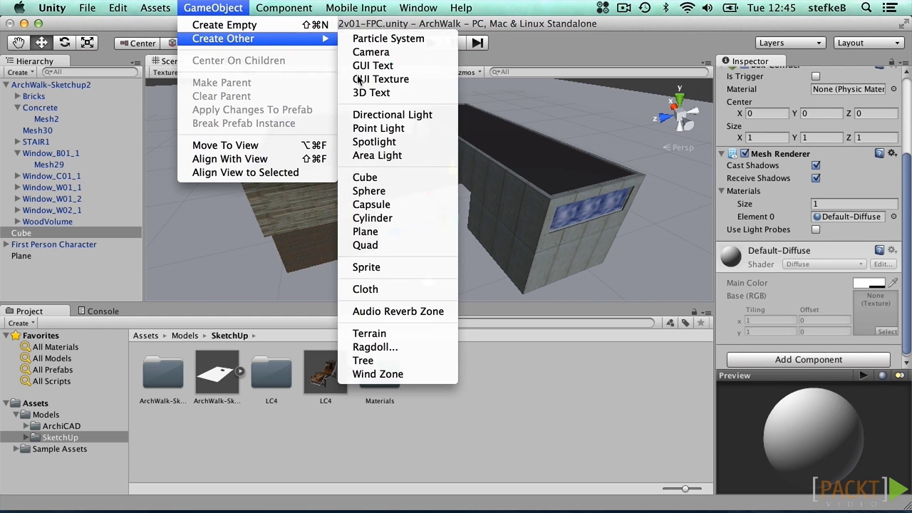
click(397, 197)
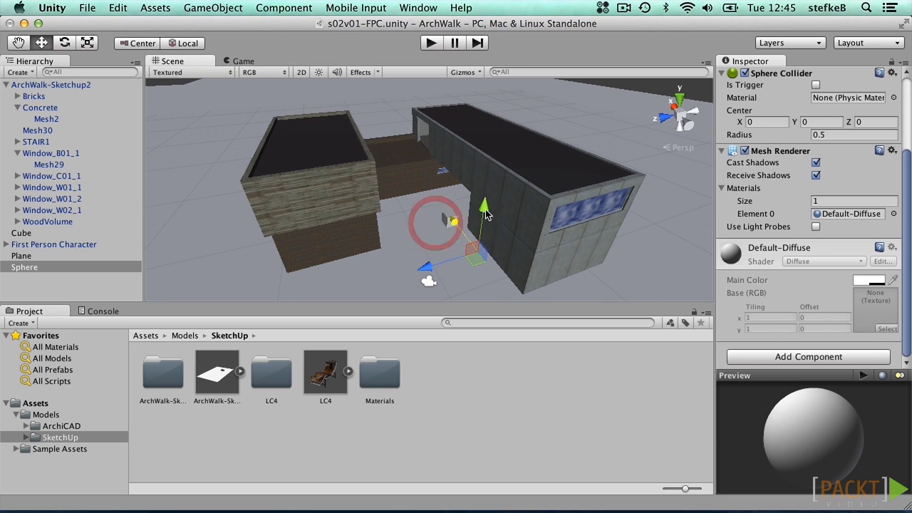
drag(484, 208, 487, 184)
drag(426, 238, 295, 277)
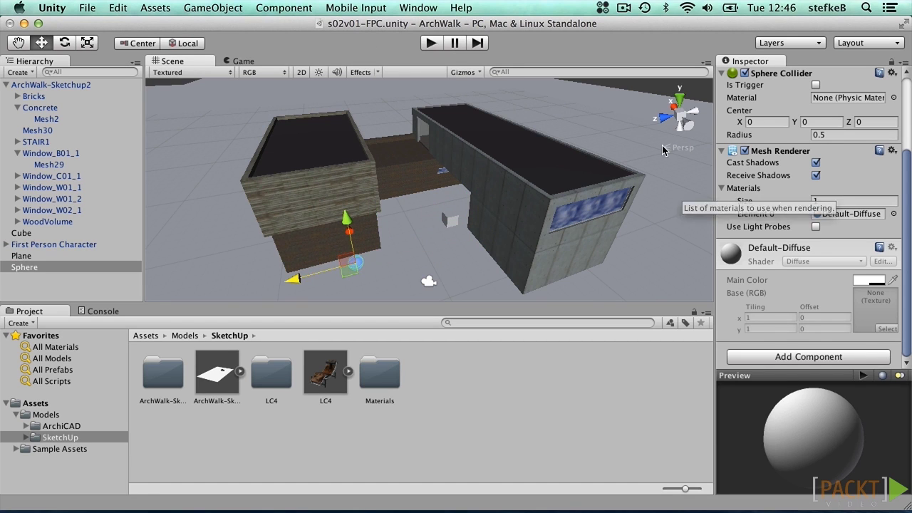
Step: Play the scene, walk past the sphere and brick wall toward the concrete building to test collisions, and stop playback
key(super+p)
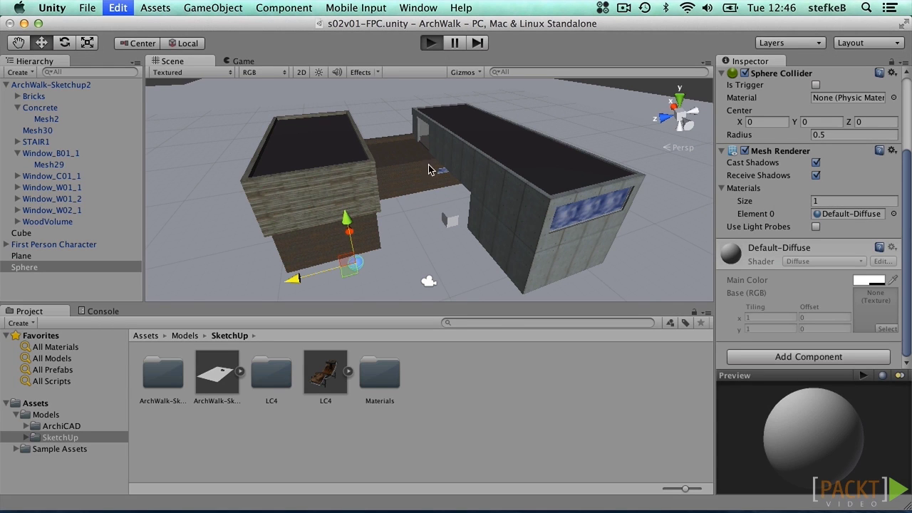
key(w)
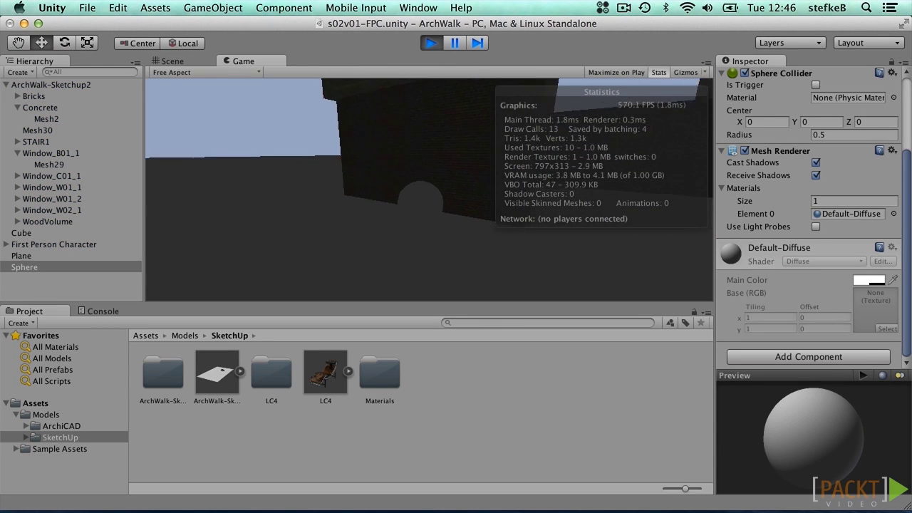
key(w)
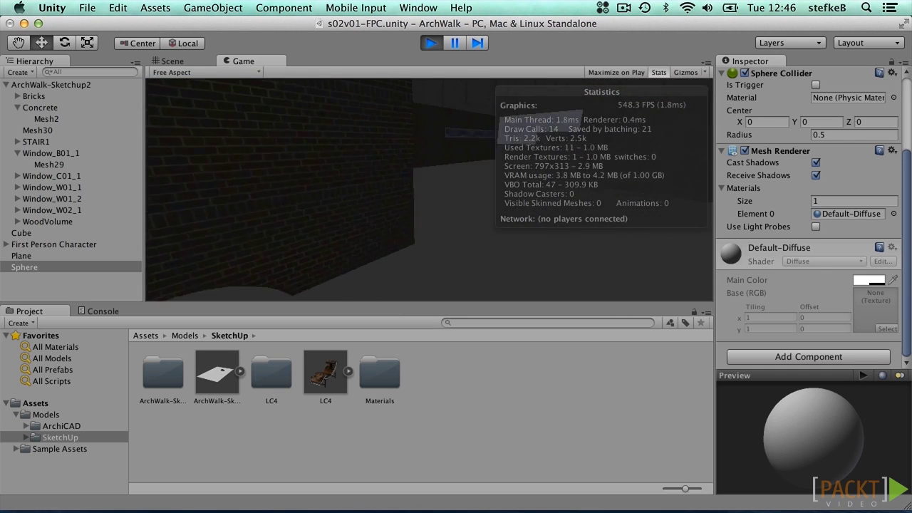
key(w)
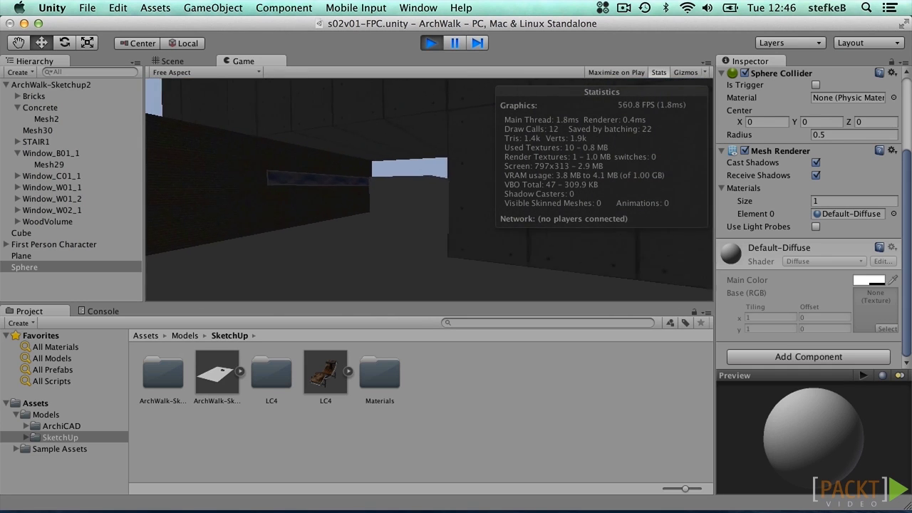
key(w)
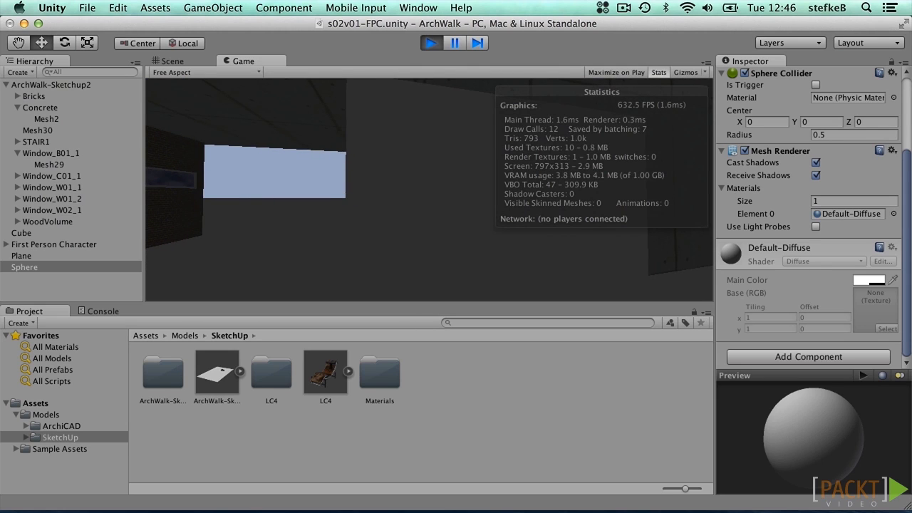
key(super+p)
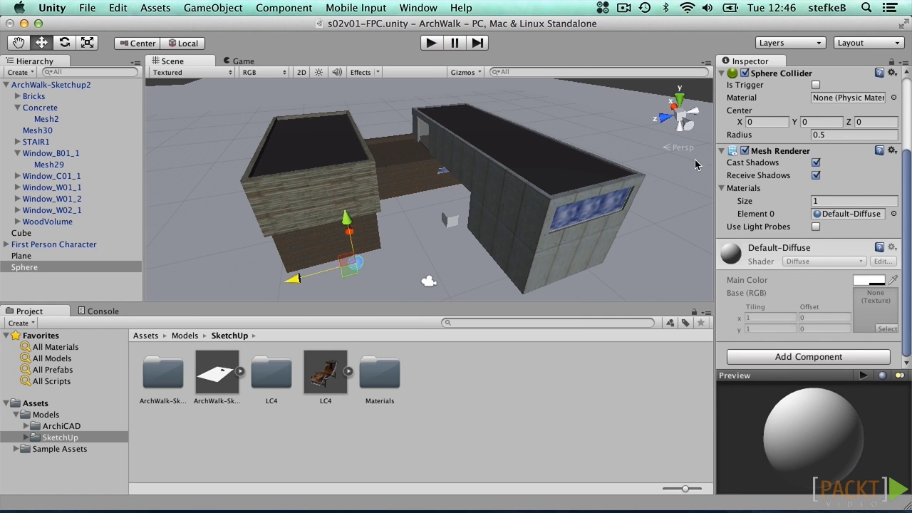
Step: Add a Sphere Collider component to the cube beside the concrete building
click(451, 221)
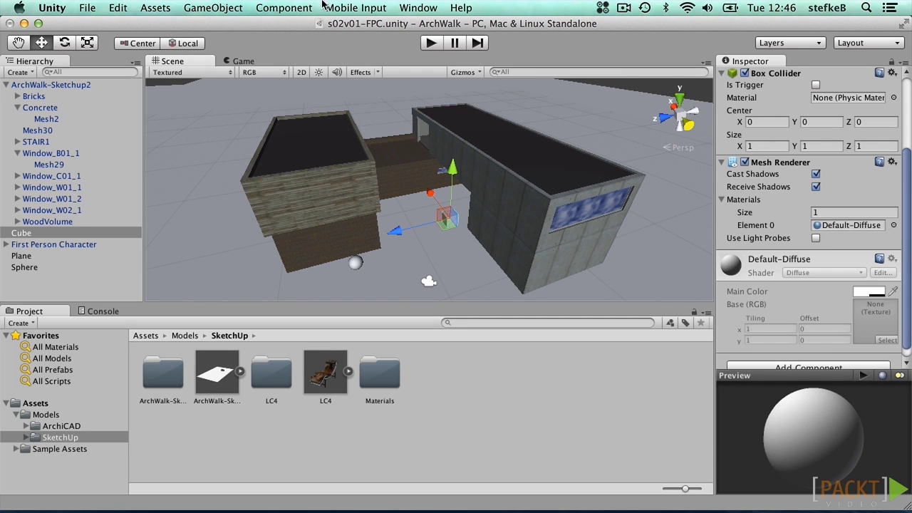
click(285, 8)
mouse_move(317, 66)
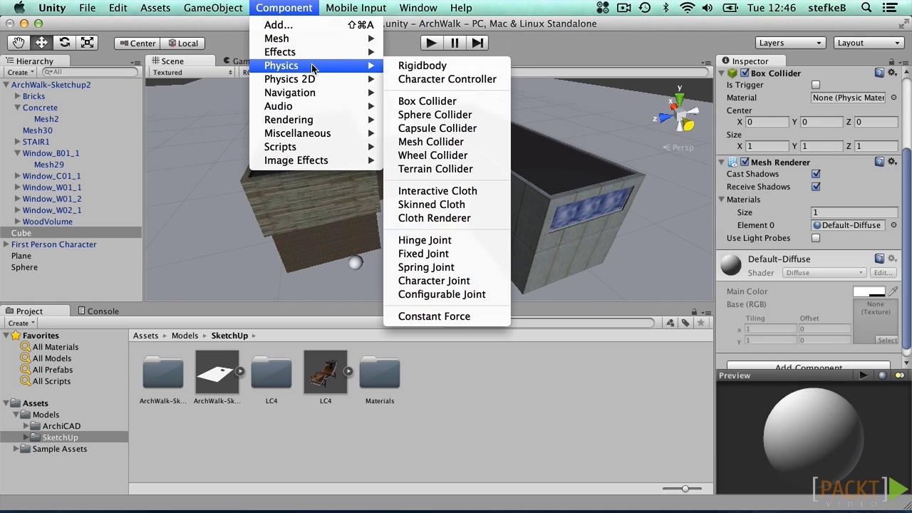
click(462, 115)
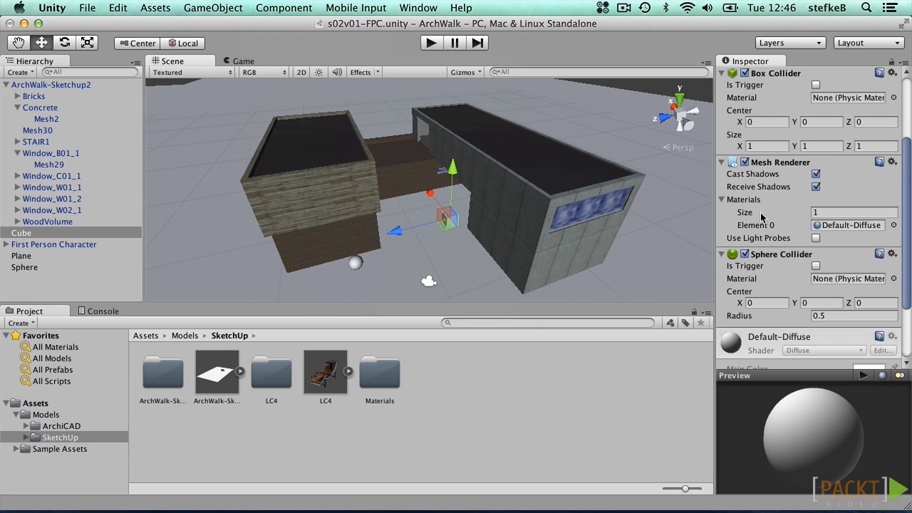
Step: Collapse the cube's components and expand only Box Collider and Sphere Collider to compare their settings
click(722, 163)
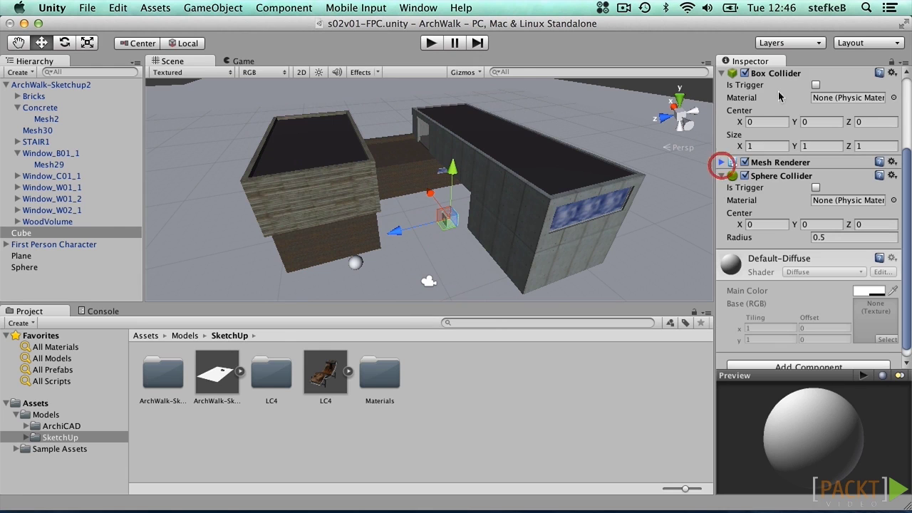
click(782, 73)
click(778, 165)
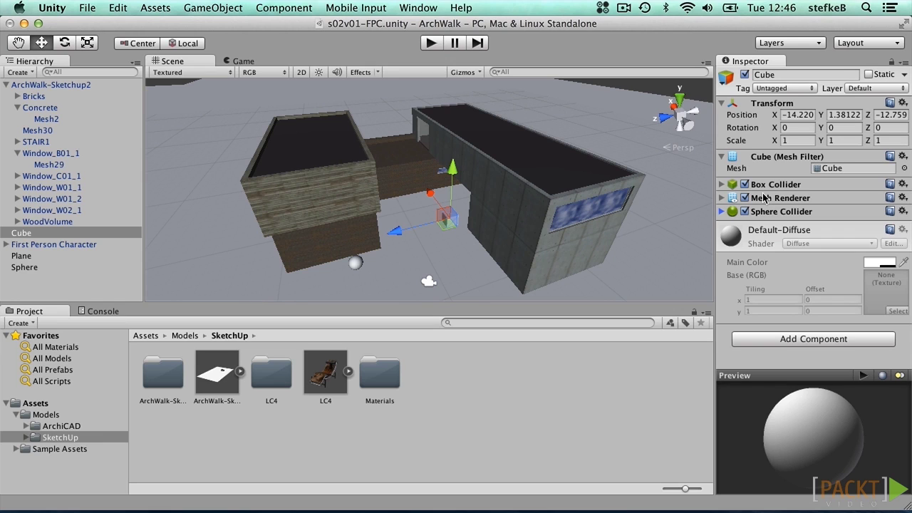
click(722, 187)
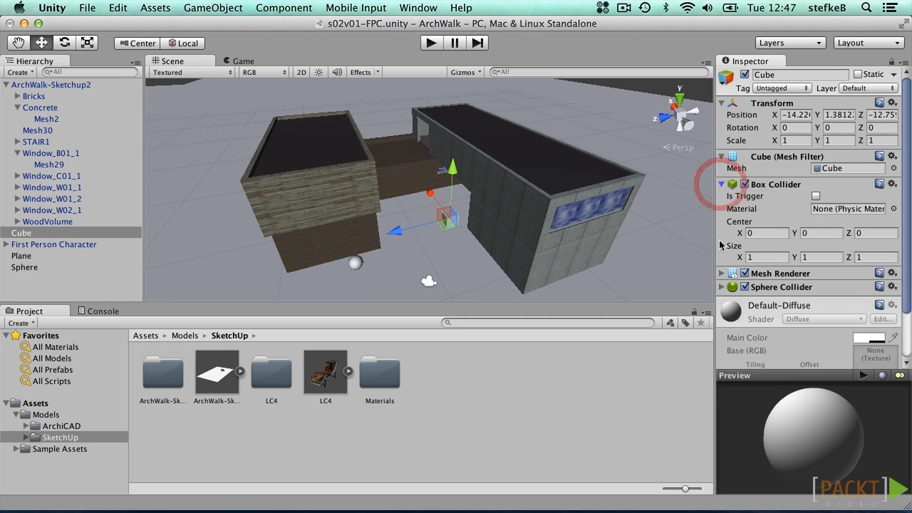
click(722, 287)
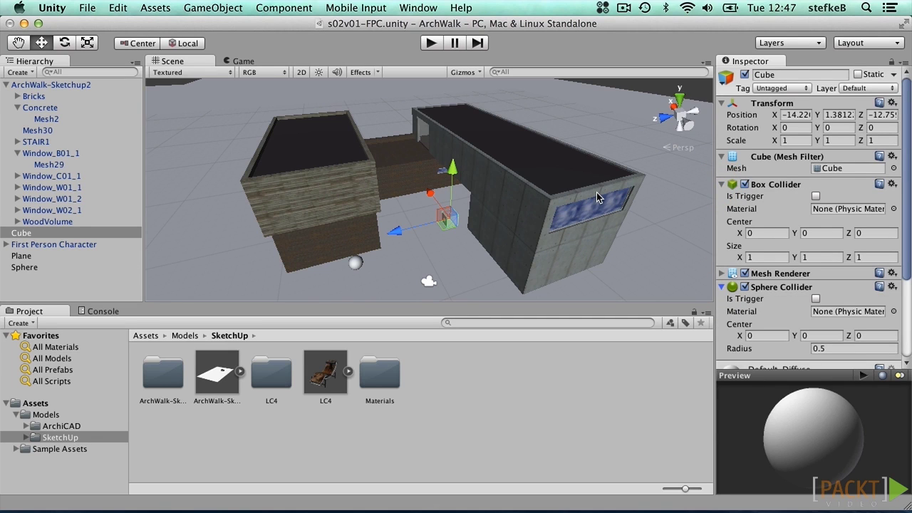
Step: Enable the Mesh Collider on Mesh2 inside the Concrete group
click(597, 198)
click(34, 95)
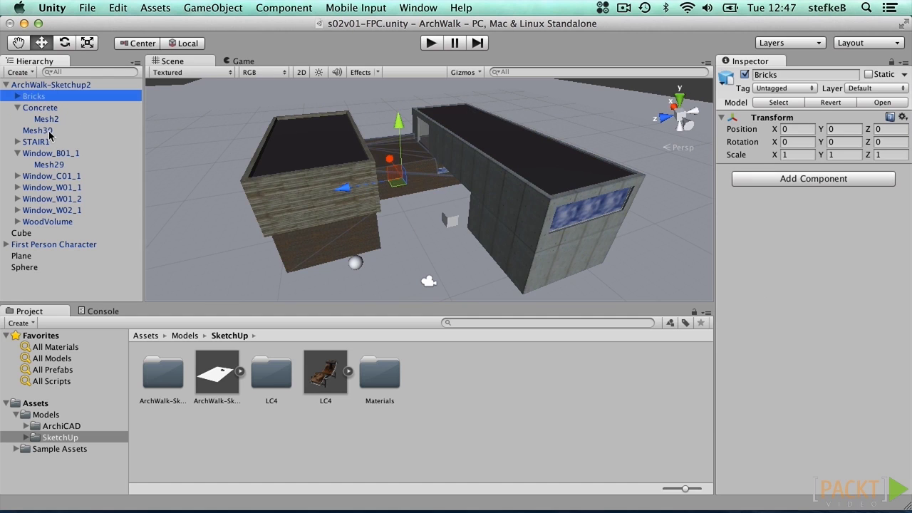
click(45, 120)
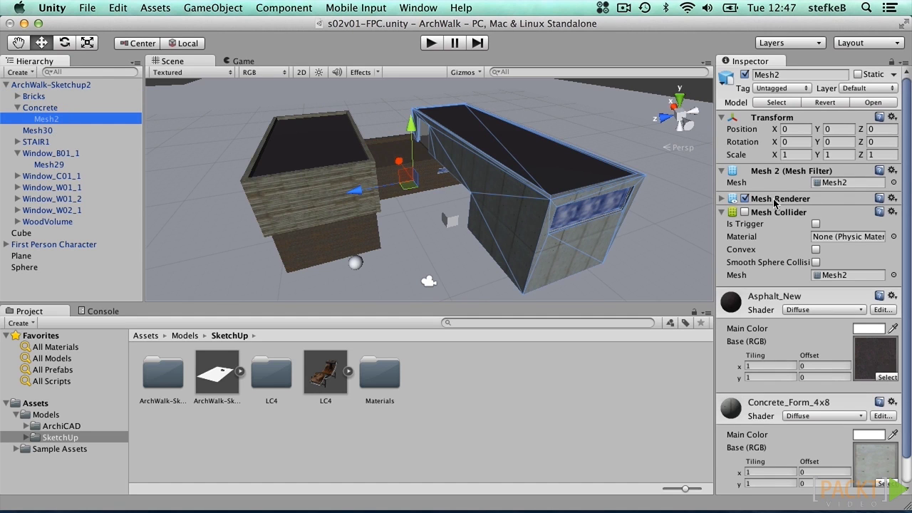
click(745, 213)
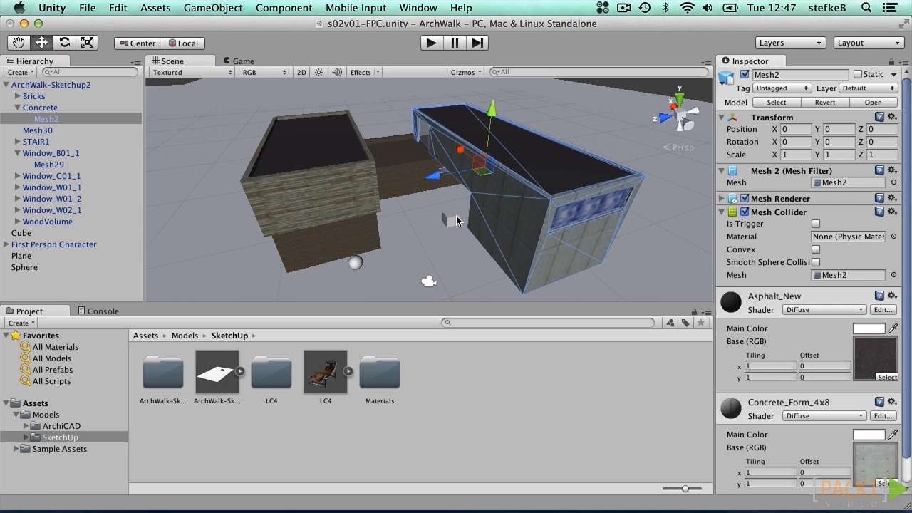
Step: Create a second cube and move it along the X axis to about -13.48, near the first cube
click(213, 8)
mouse_move(248, 41)
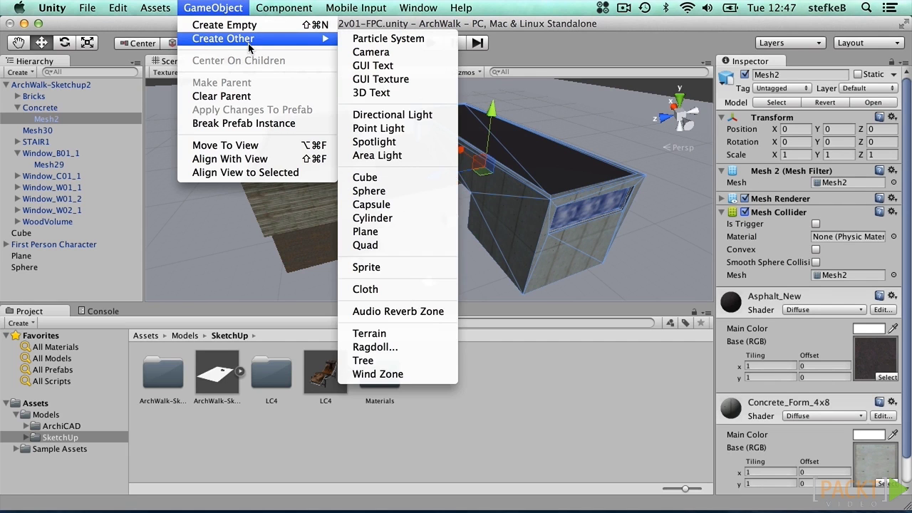
click(376, 176)
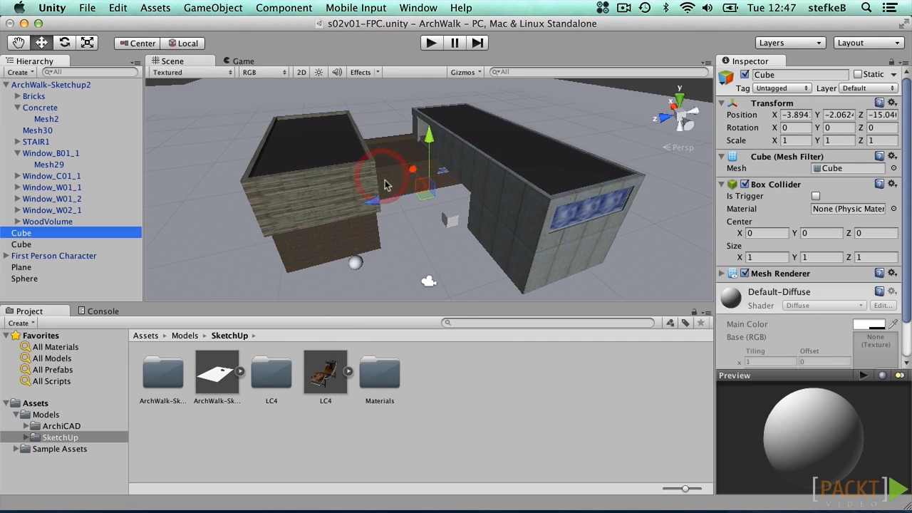
drag(414, 176, 443, 211)
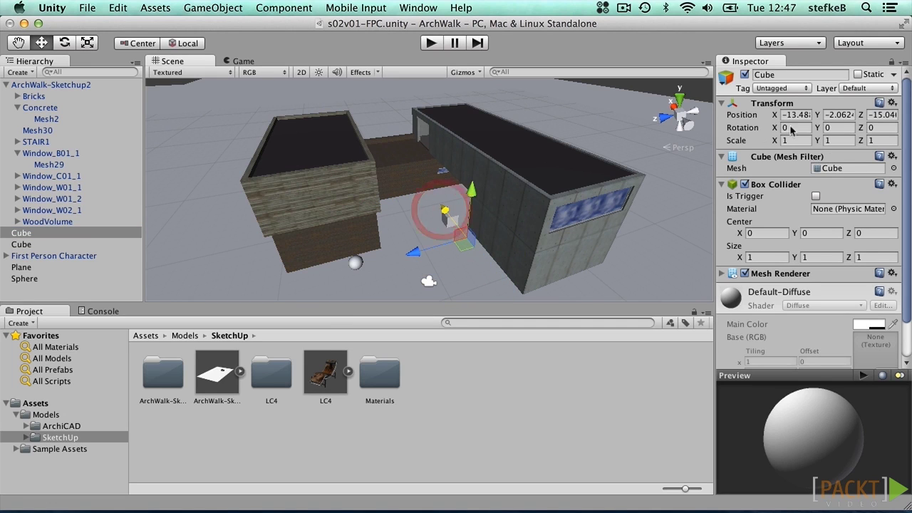
Step: Set the new cube's X and Z positions to 0, and move it outside the wood-and-brick building to about X -17.09, Y 2.4
click(806, 116)
text(0)
key(Tab)
key(Tab)
text(0)
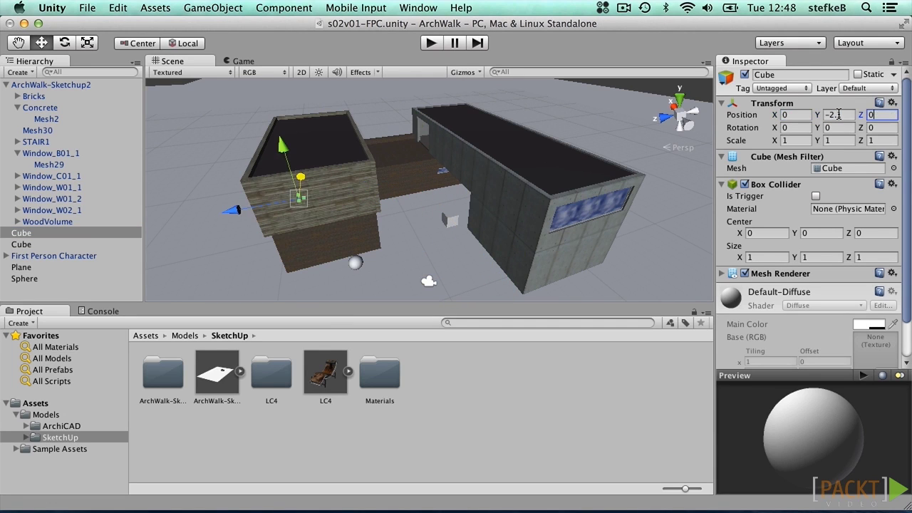
alt+drag(448, 159, 575, 135)
drag(288, 205, 501, 228)
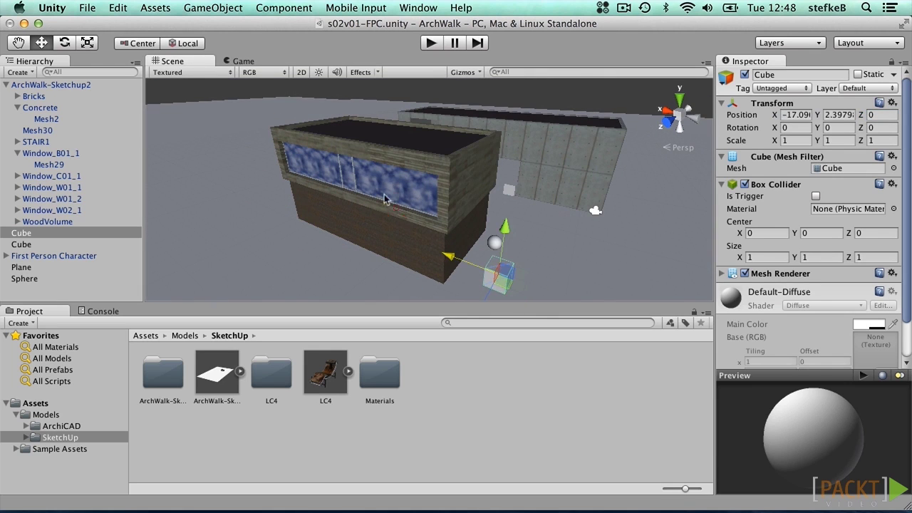
Step: Scale the new cube into a thin wall of about 5.5 × 4.59 × 0.28 and disable its Mesh Renderer
click(80, 40)
drag(447, 256, 202, 139)
drag(506, 228, 528, 87)
alt+drag(535, 200, 198, 201)
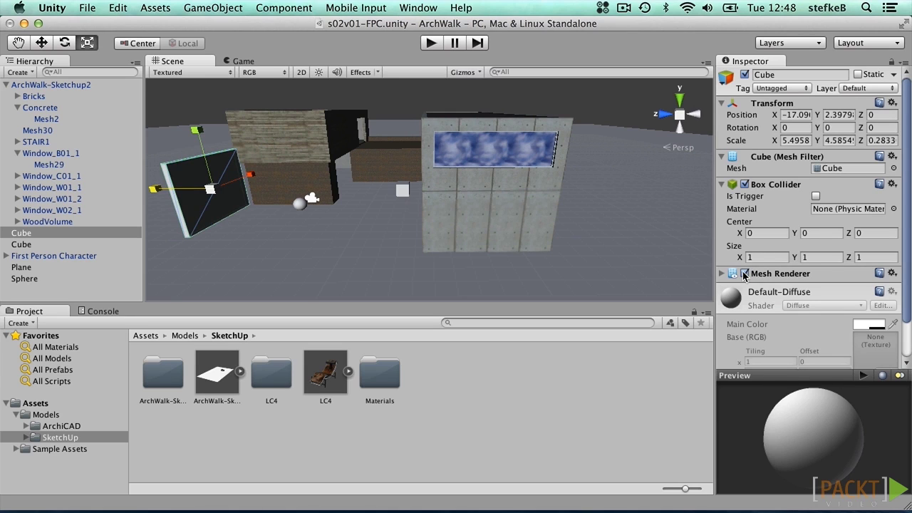
click(745, 274)
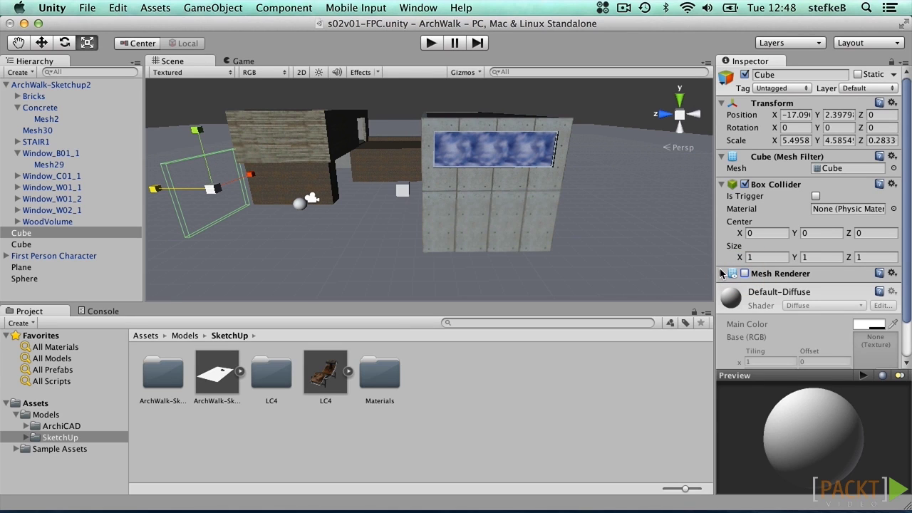